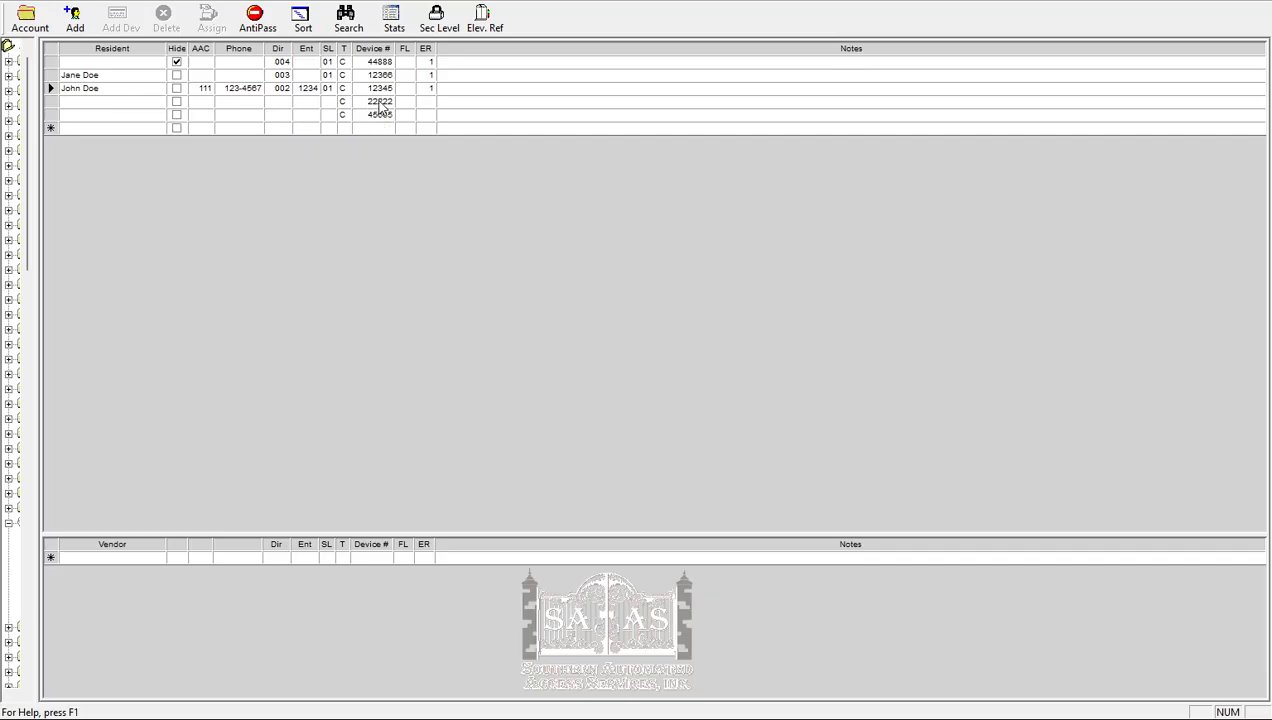
- Add a resident in the blank row below the existing entries by entering the resident's full name
left_click(146, 131)
type("Billy")
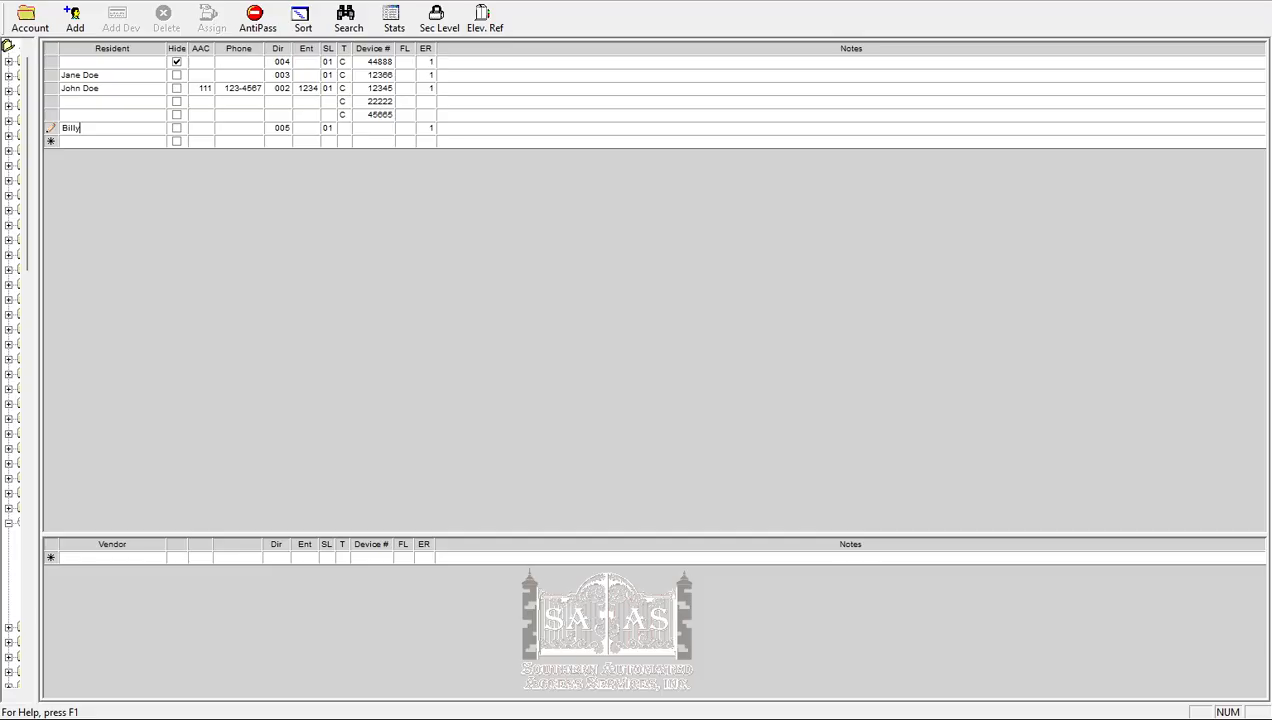
type(" Doe")
key("Tab")
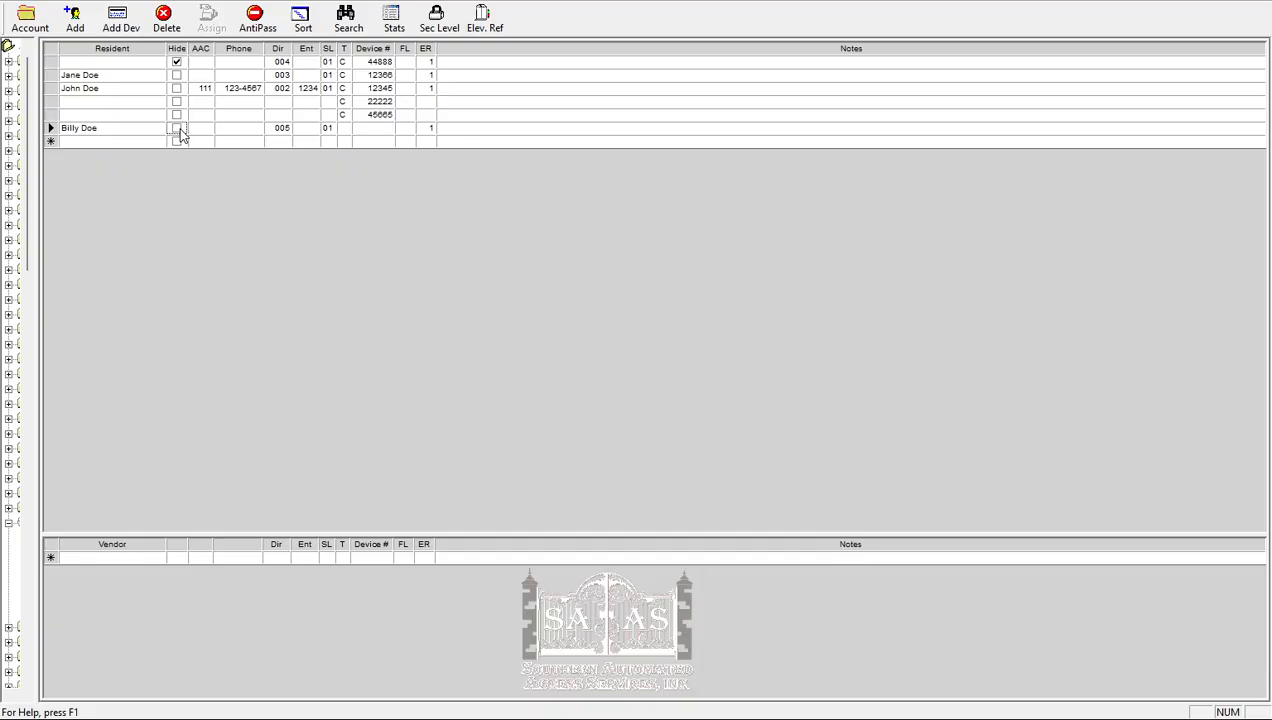
- Set the new resident's AAC to 222 and enter the phone number, leaving the record not hidden
left_click(178, 130)
left_click(178, 130)
left_click(210, 136)
type("222")
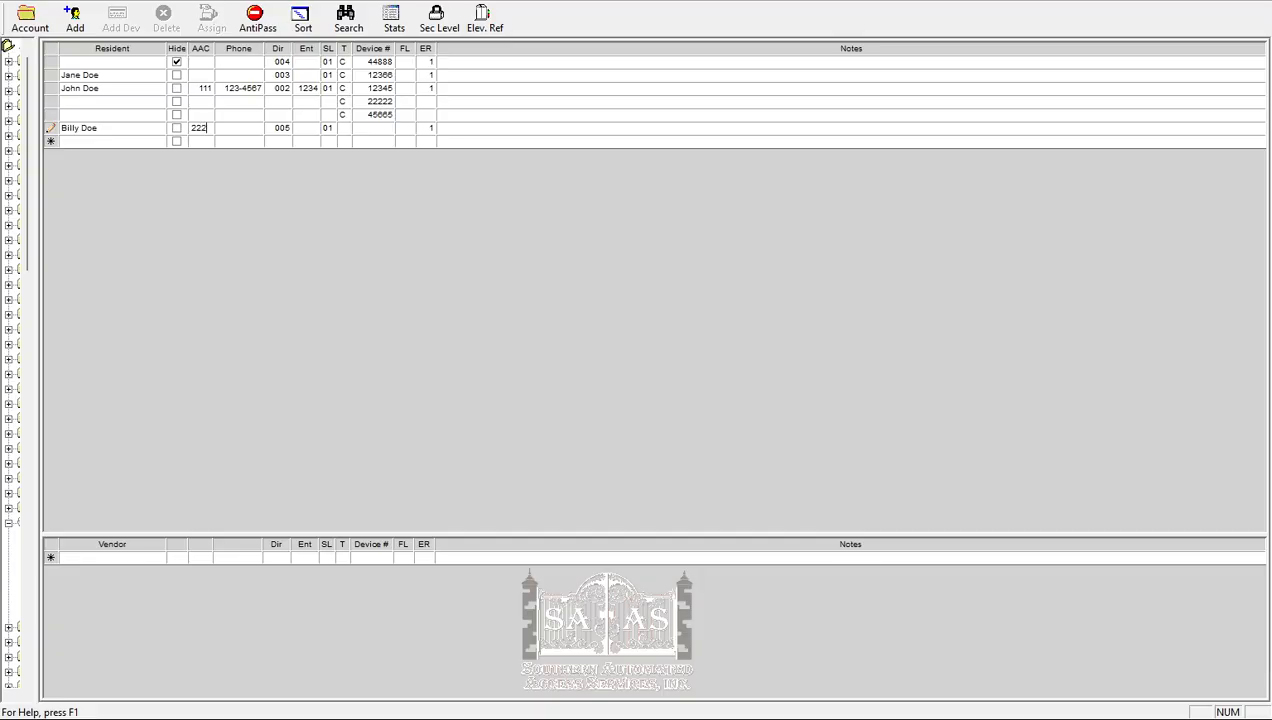
left_click(240, 137)
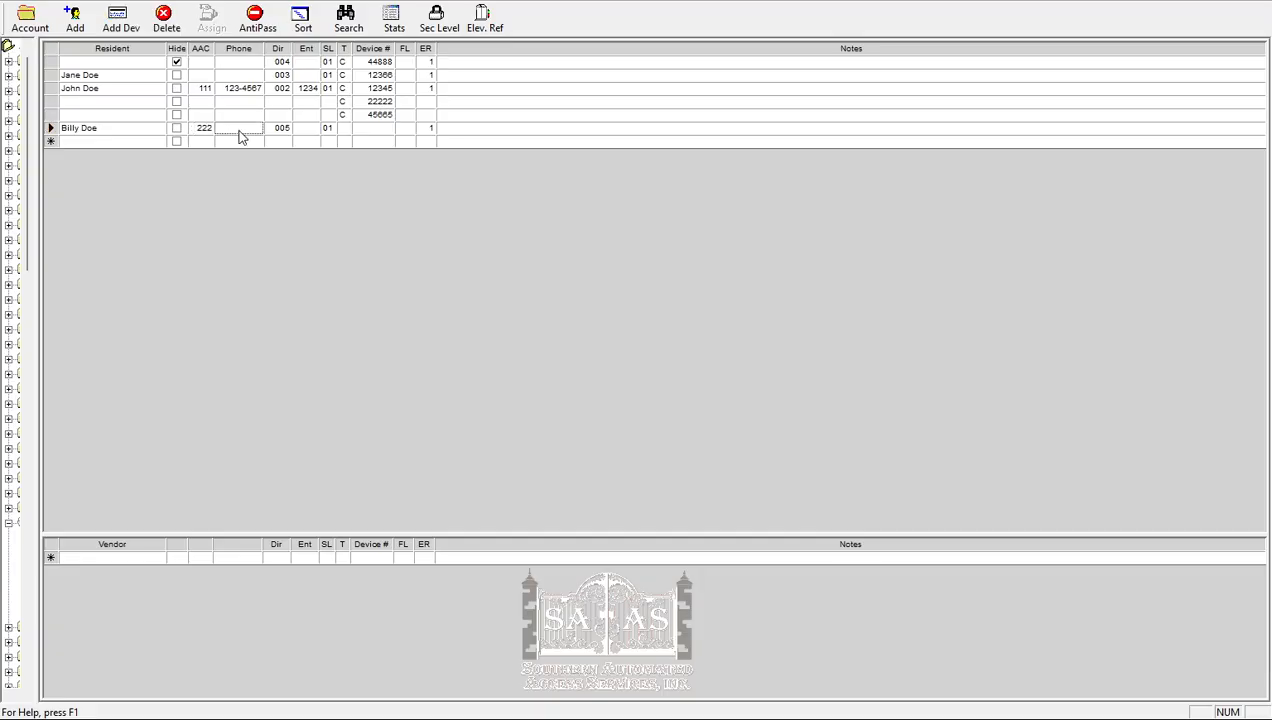
type("44444")
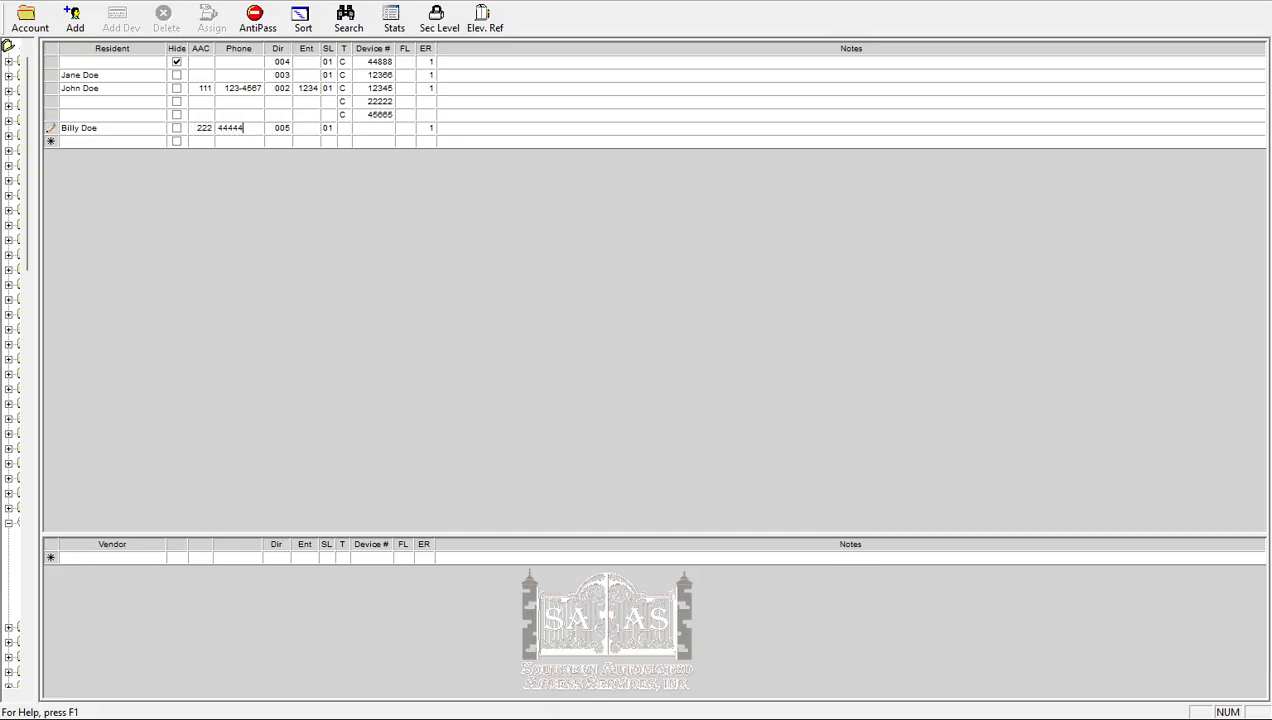
type("44")
- Enter the entry code and the device number for the resident in directory entry 005
left_click(312, 135)
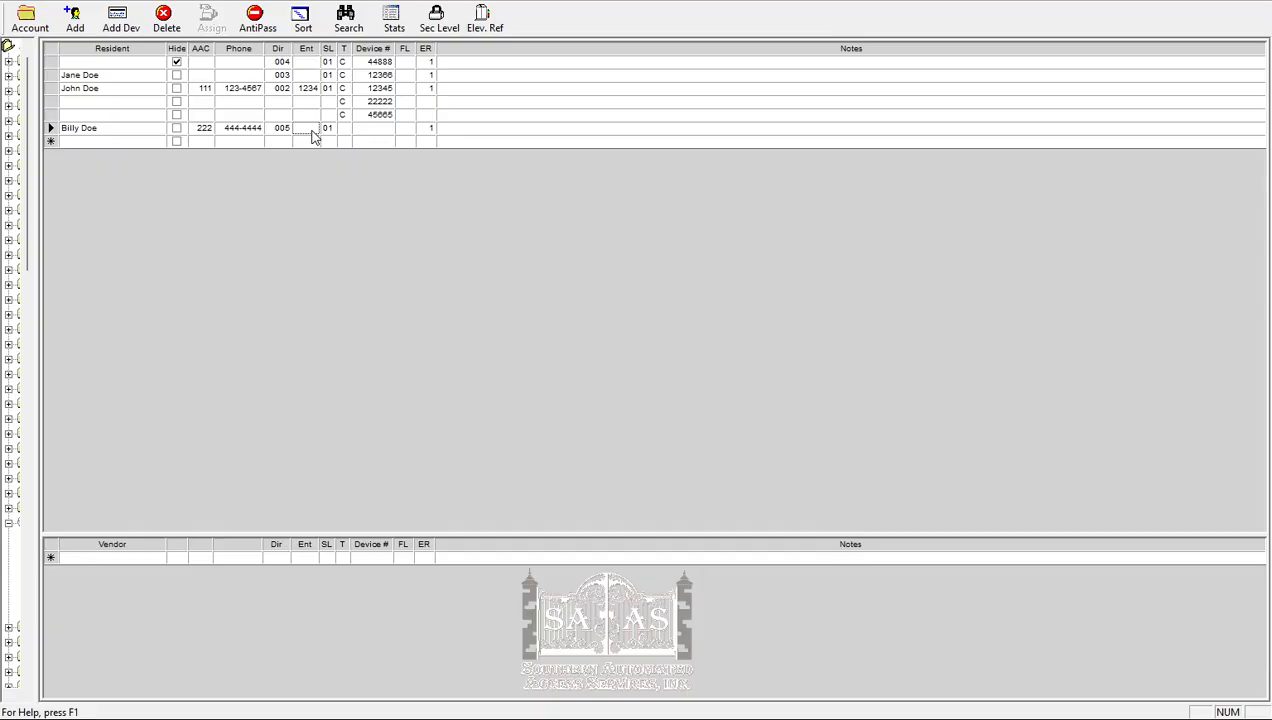
type("3456")
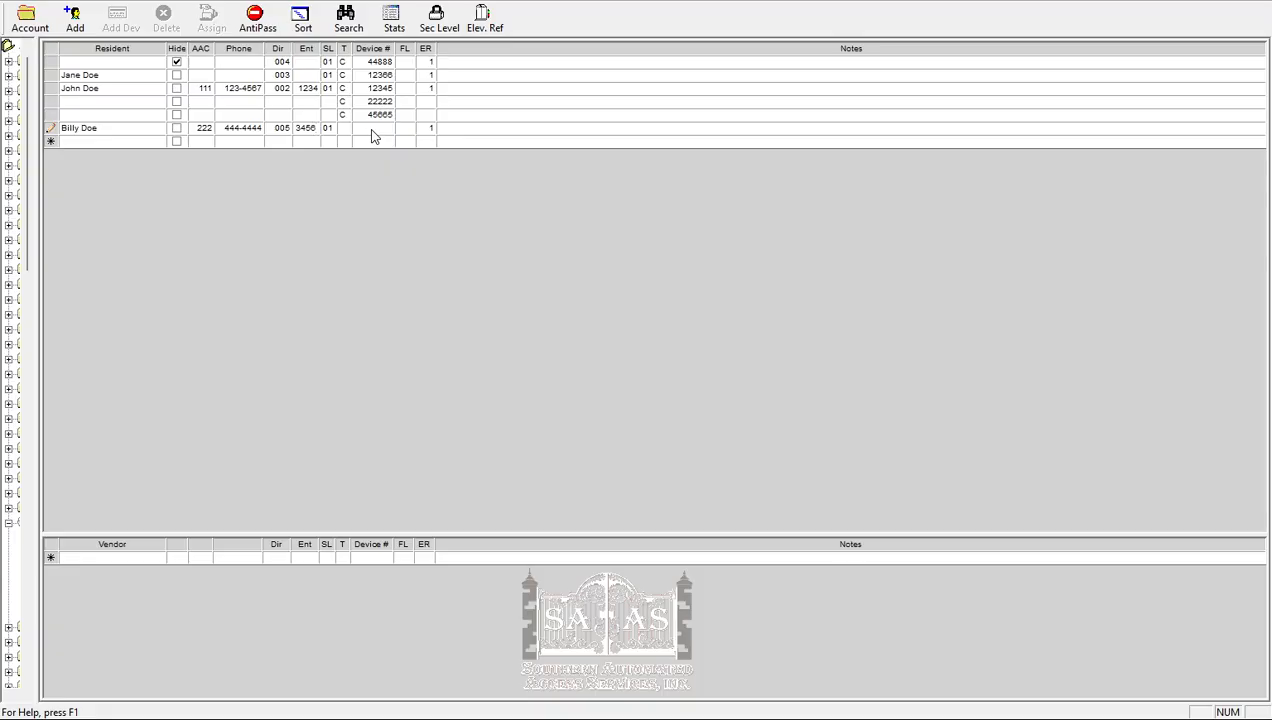
left_click(371, 131)
type("55889")
type("9")
key("Tab")
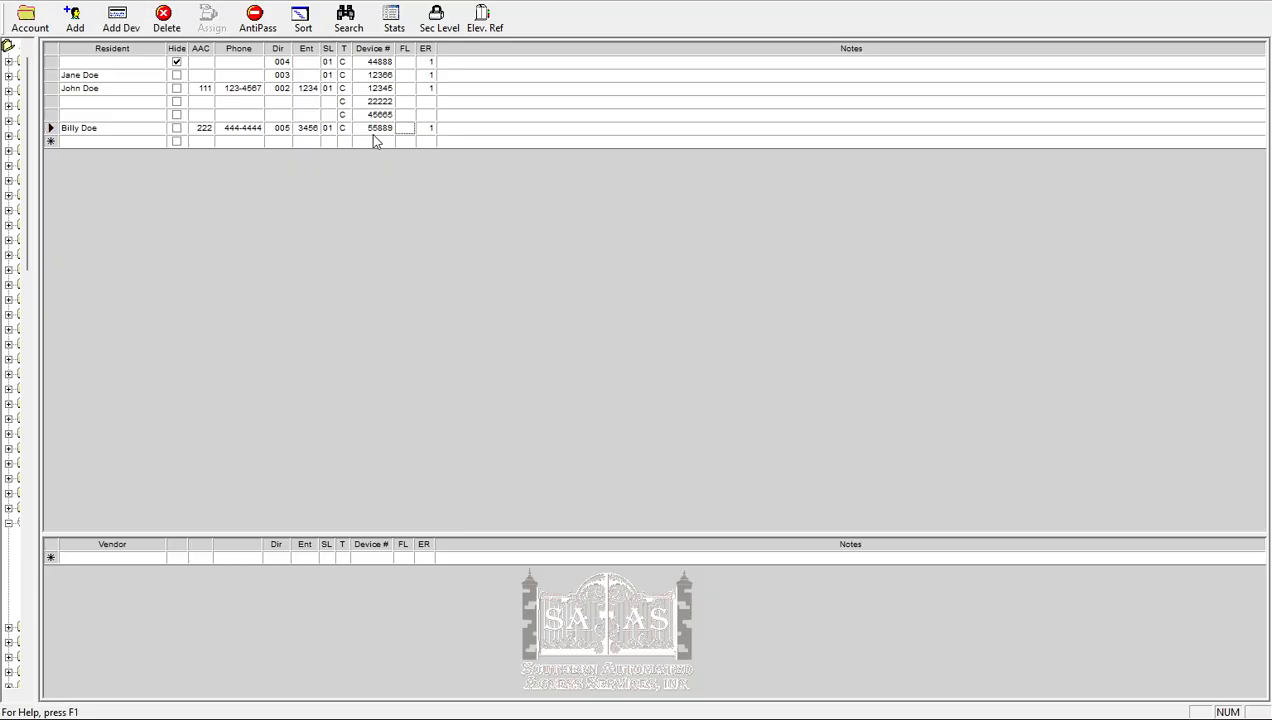
- Add two more device numbers under the resident in directory entry 005 and end device adding
left_click(113, 22)
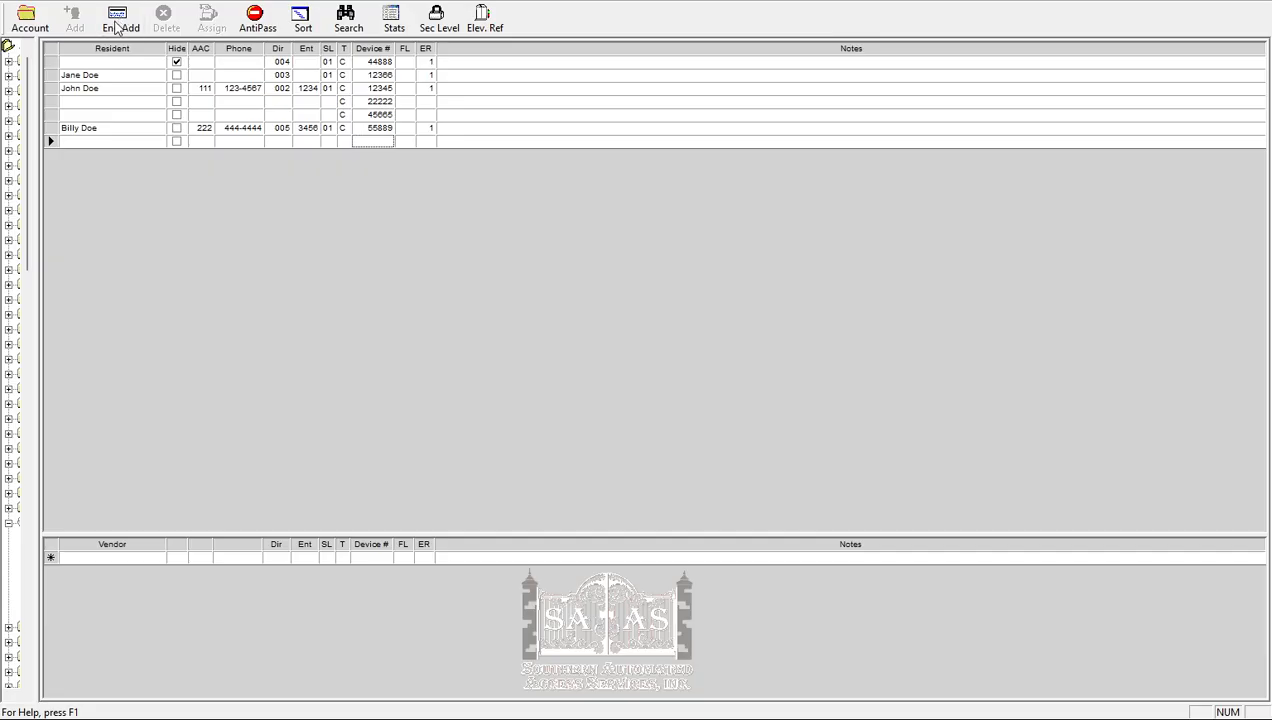
left_click(367, 143)
type("44778")
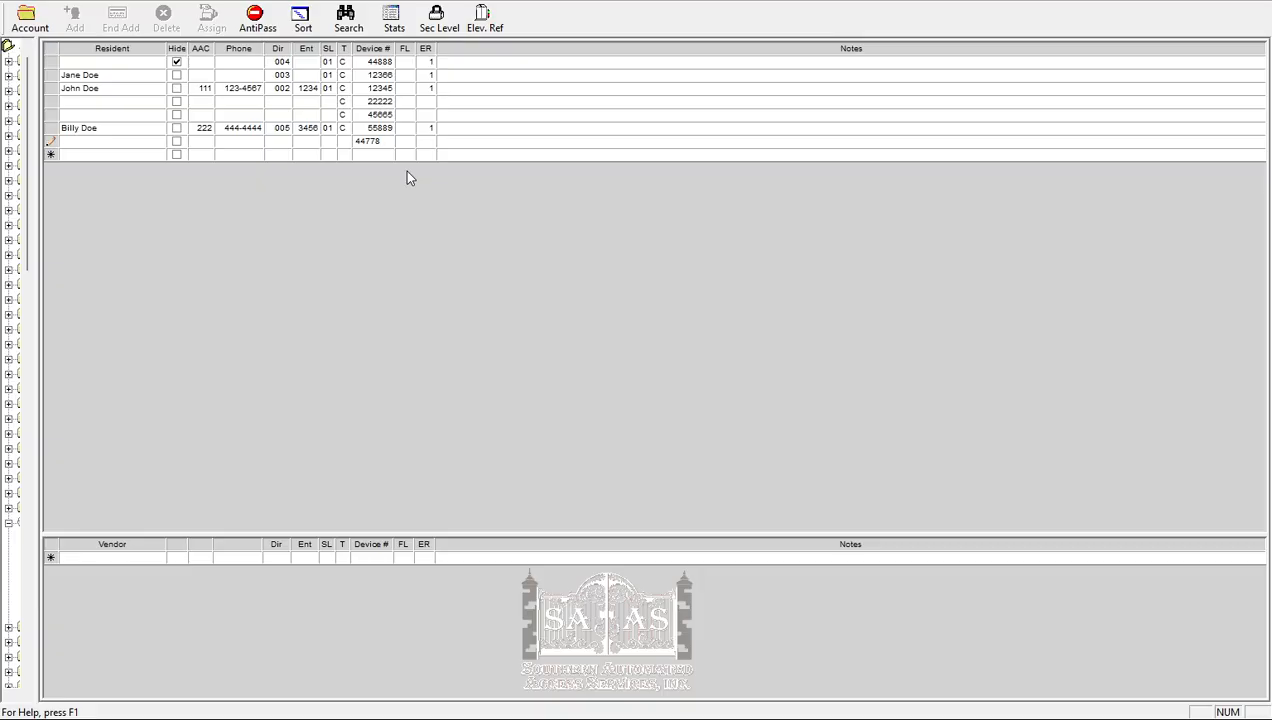
key("Tab")
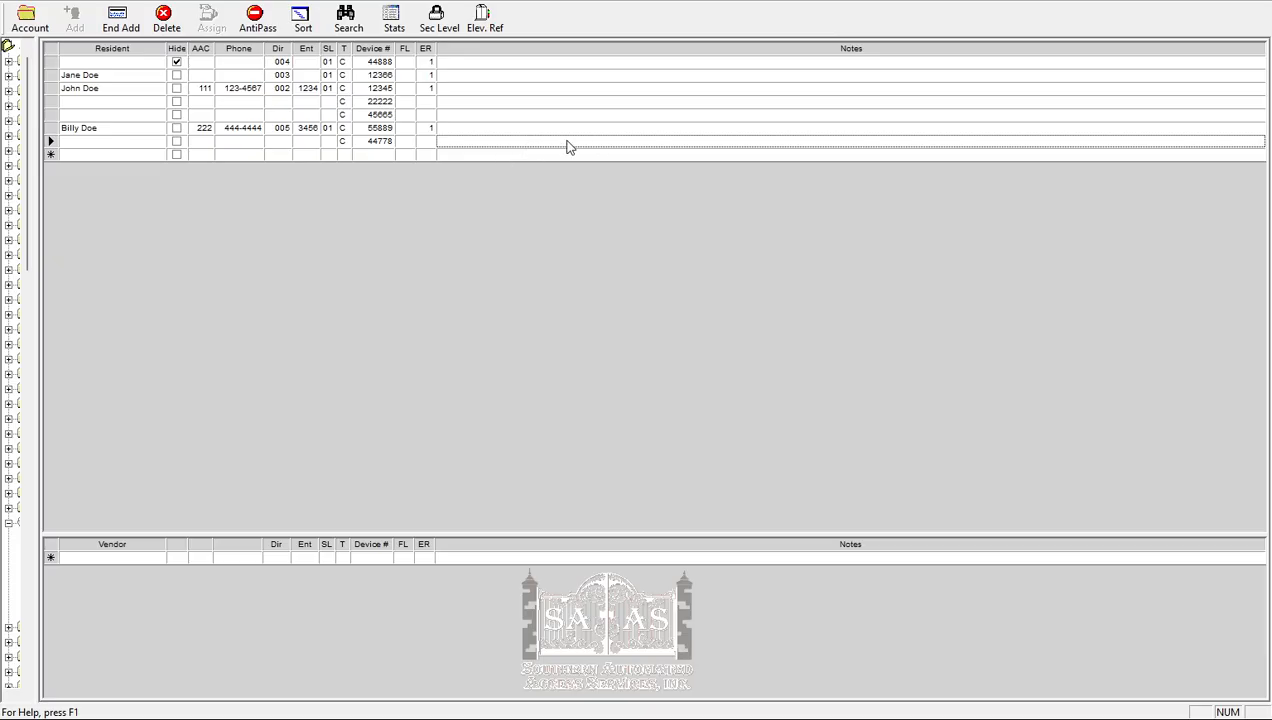
key("Tab")
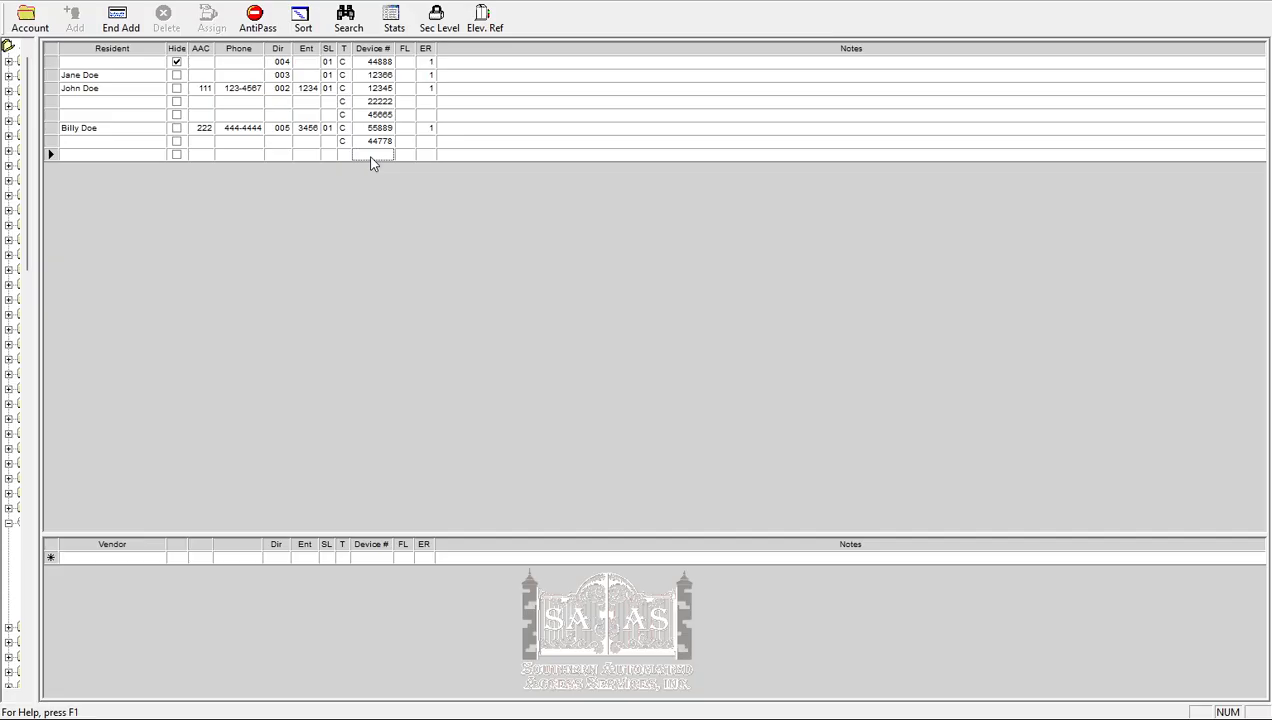
type("11122")
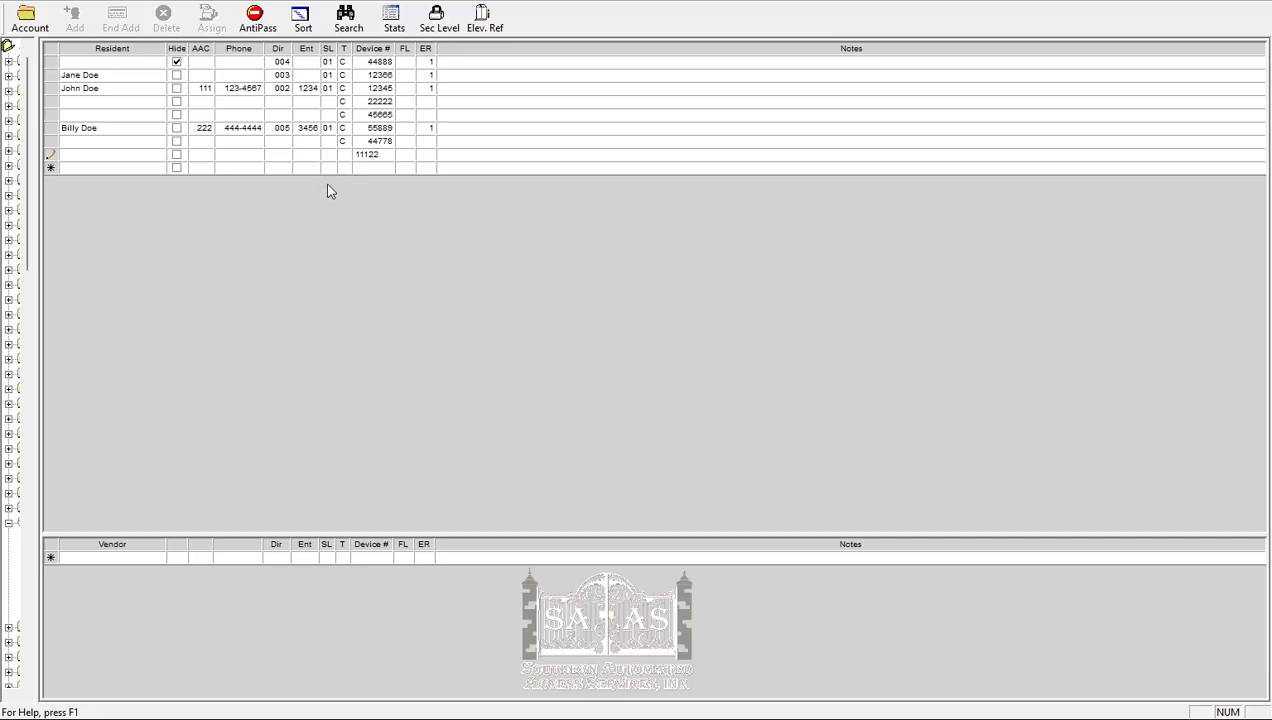
key("Return")
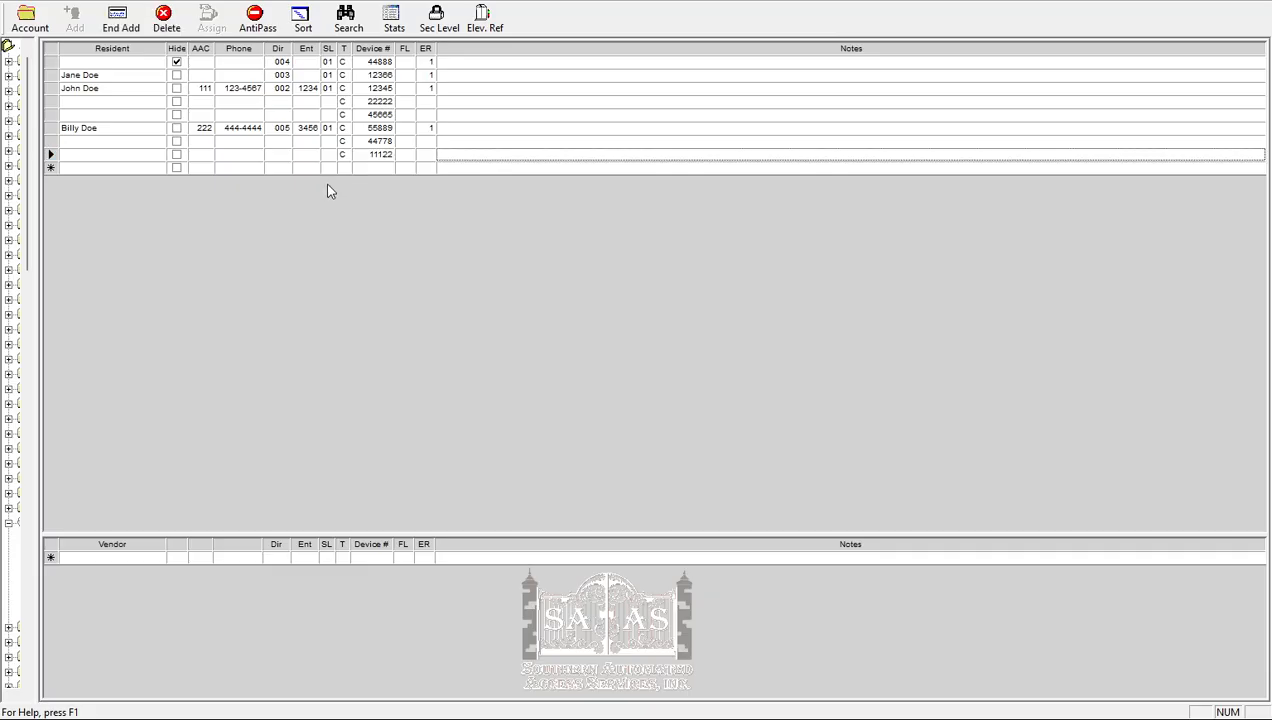
left_click(115, 20)
- Add another resident in the blank row, entering the resident's full name and a device number
left_click(97, 170)
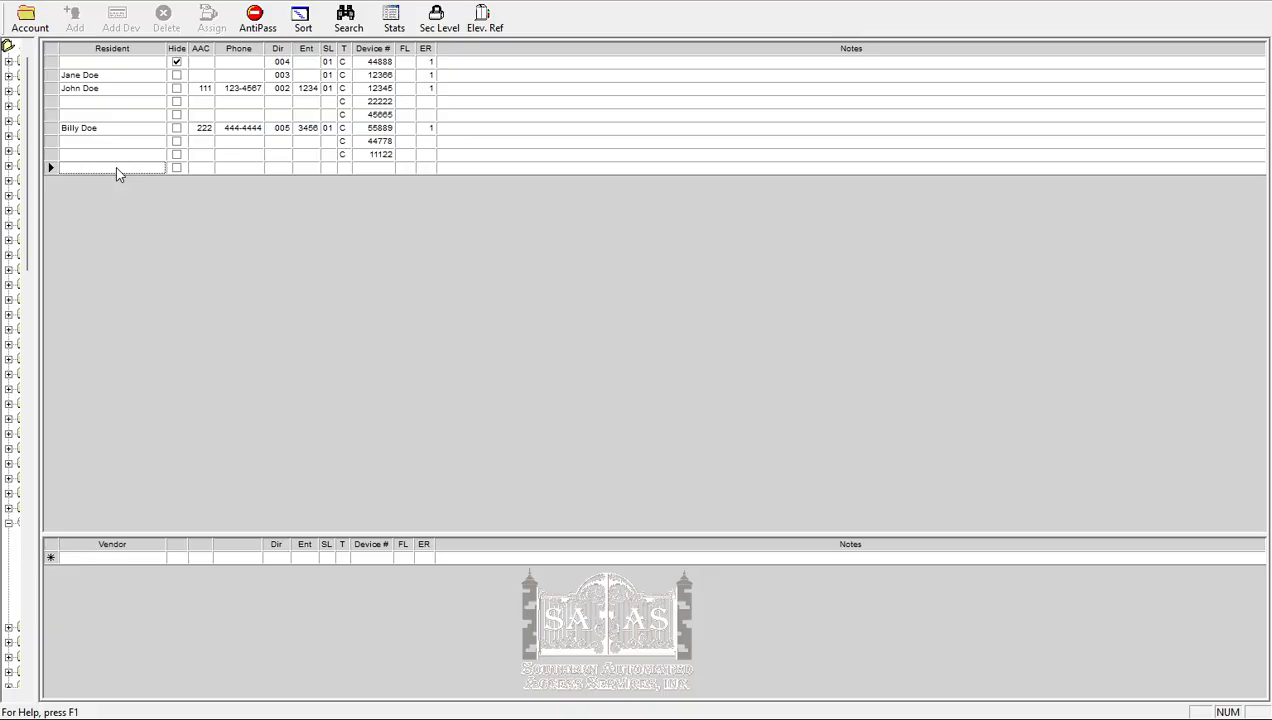
type("Sam D")
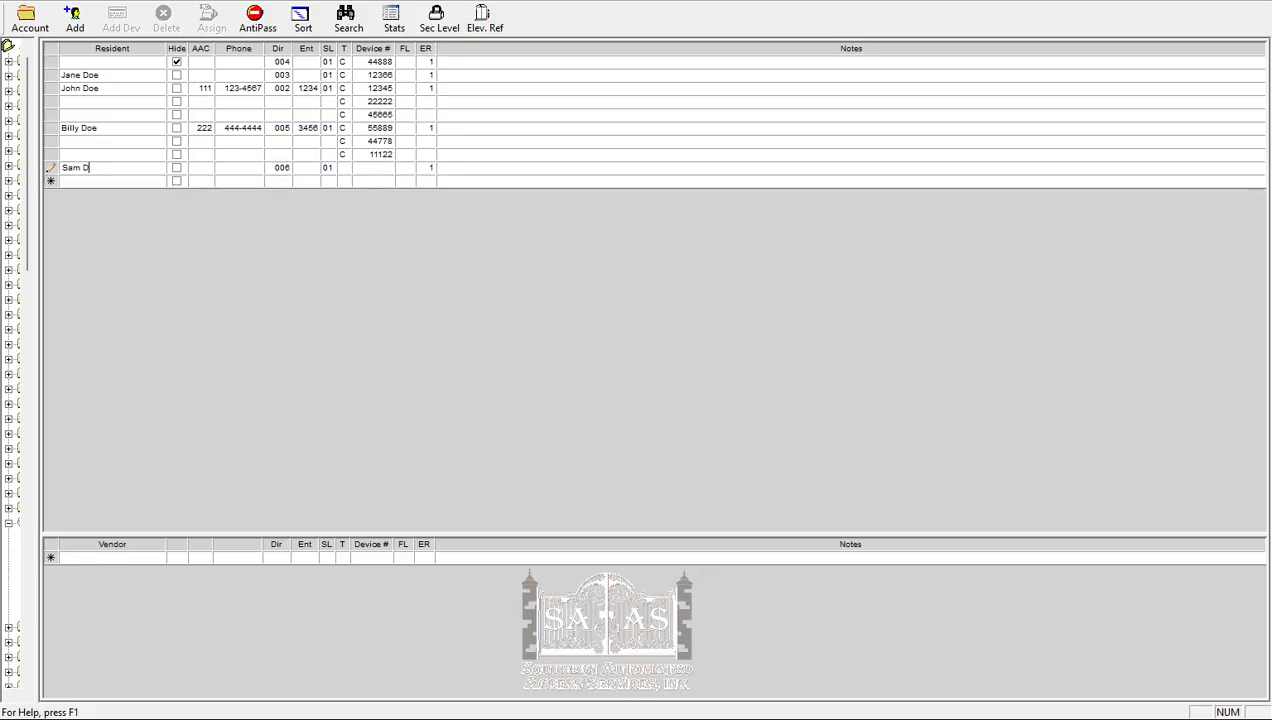
type("oe")
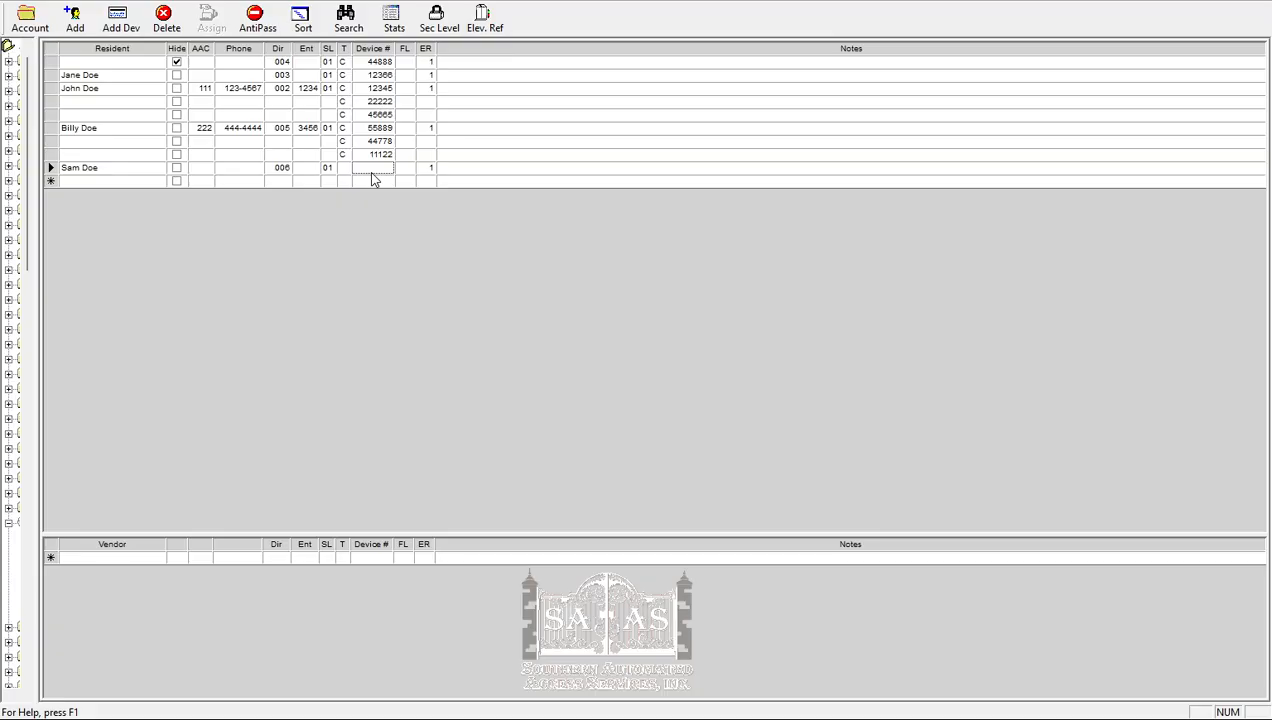
type("25896")
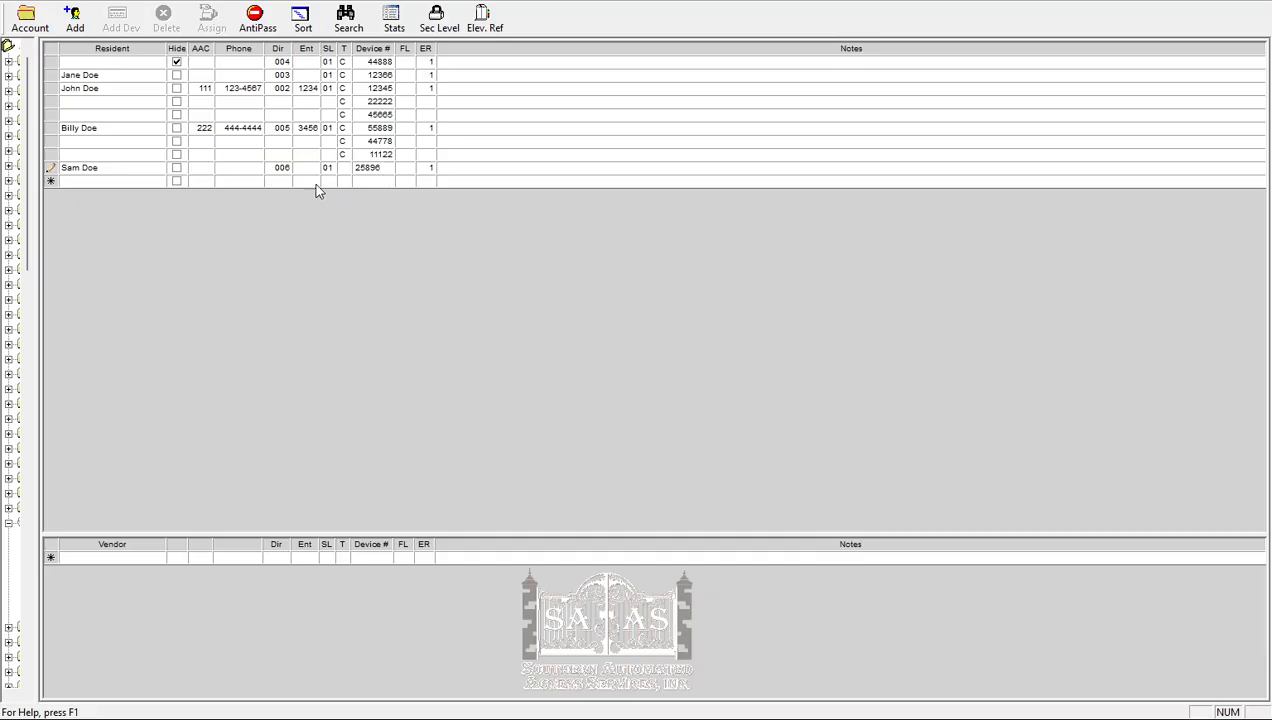
- Add a separate record with no resident name in the blank row, entering only its device number
left_click(364, 184)
type("35789")
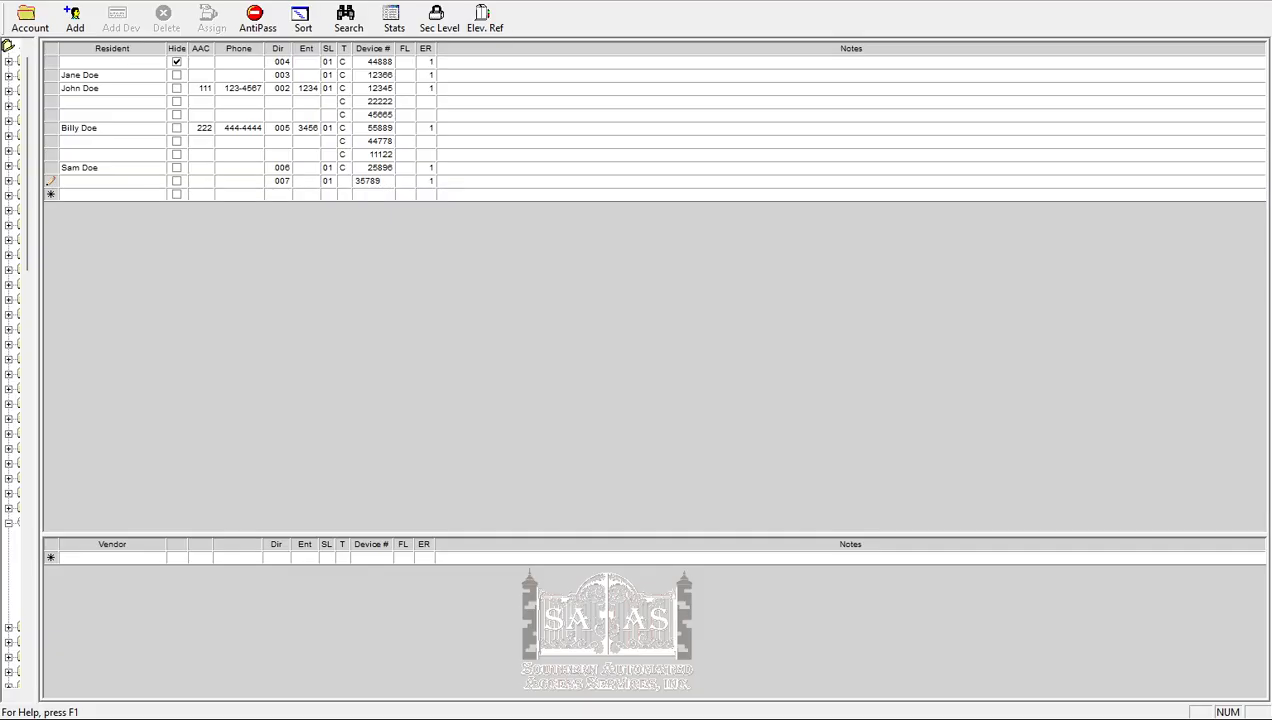
left_click(380, 198)
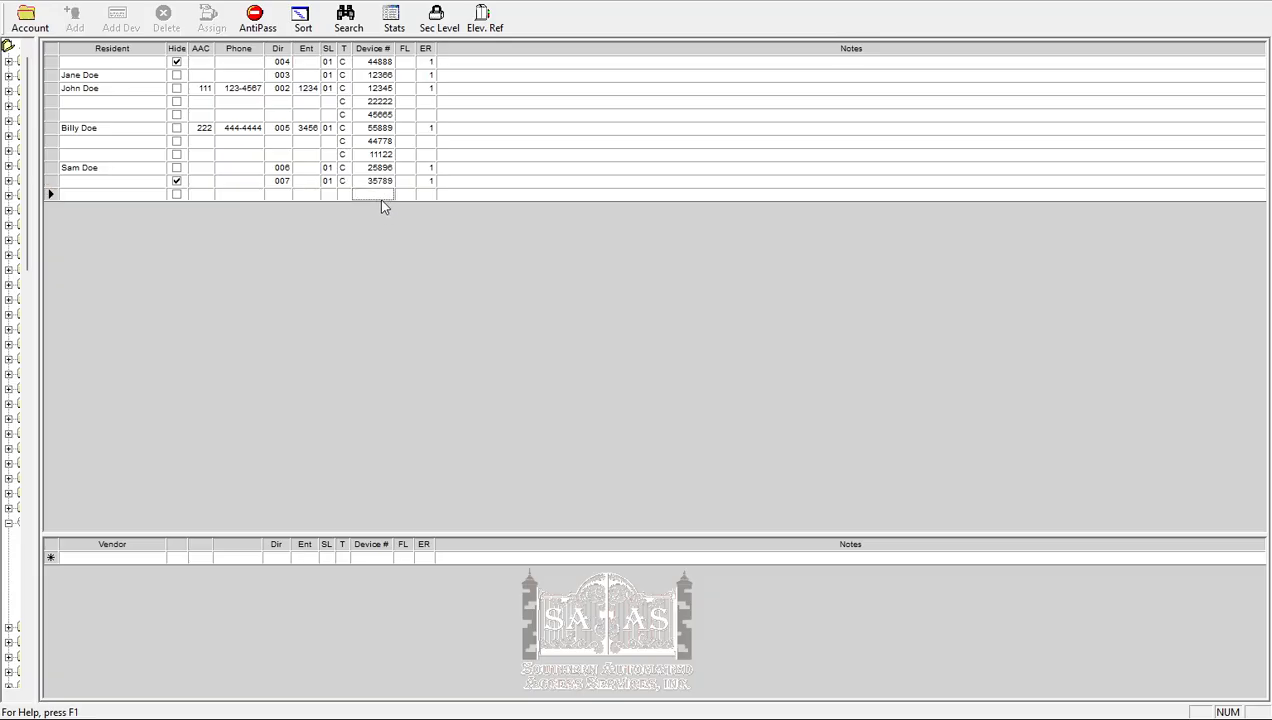